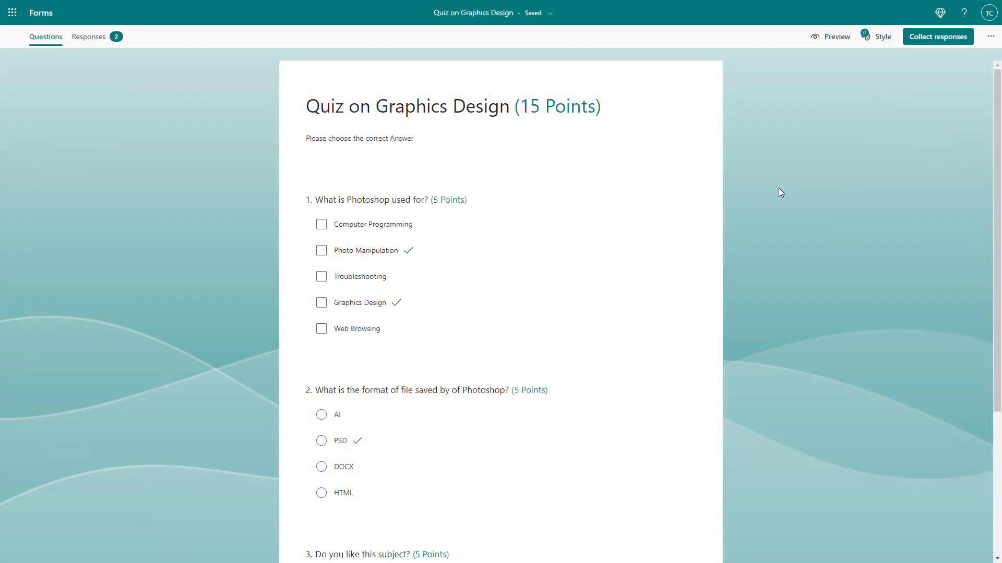
Scroll down through the three 5-point quiz questions of 'Quiz on Graphics Design'.
{"action": "scroll", "coordinate": [812, 218], "scroll_direction": "down", "scroll_amount": 4}
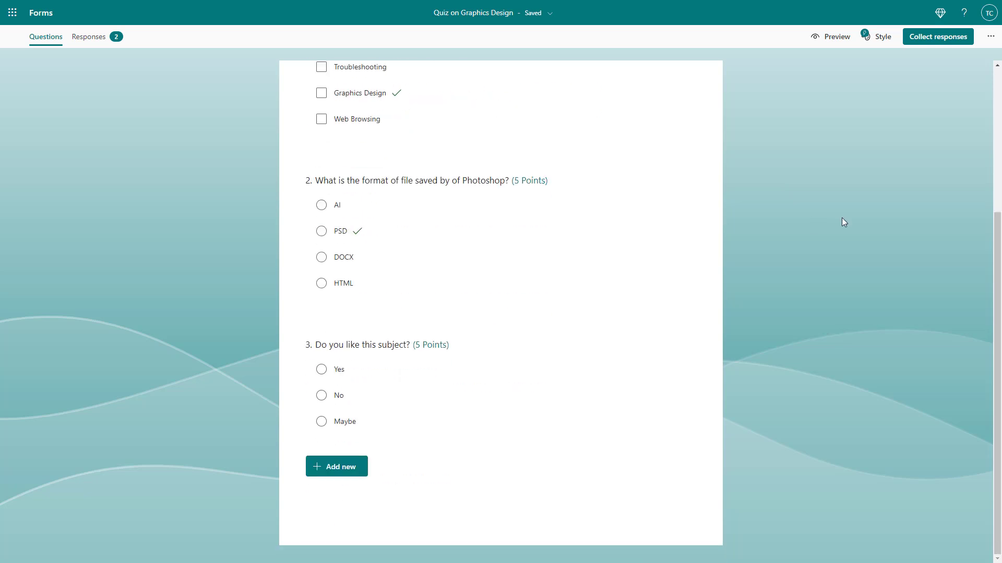
{"action": "left_click", "coordinate": [107, 38]}
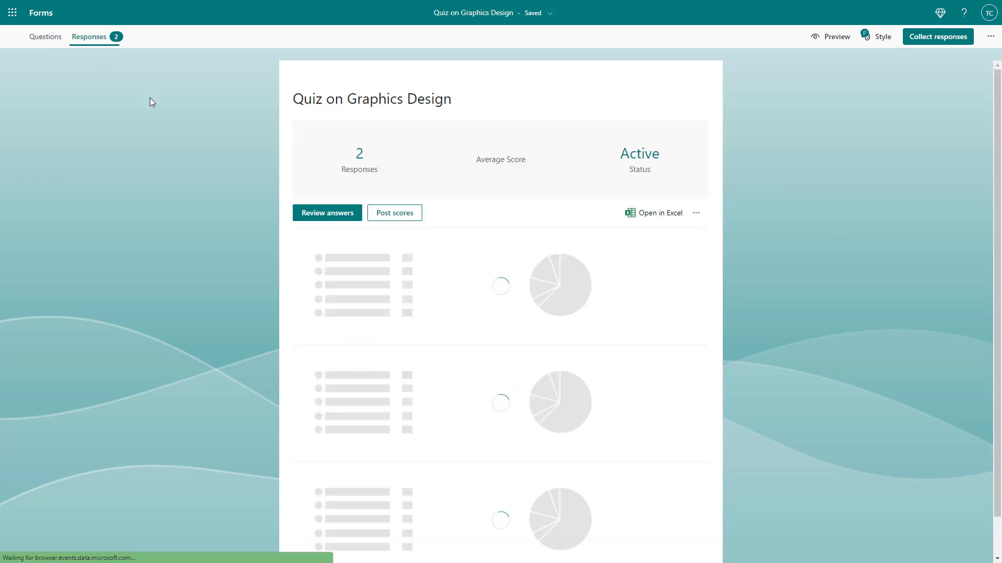
{"action": "scroll", "coordinate": [546, 366], "scroll_direction": "down", "scroll_amount": 2}
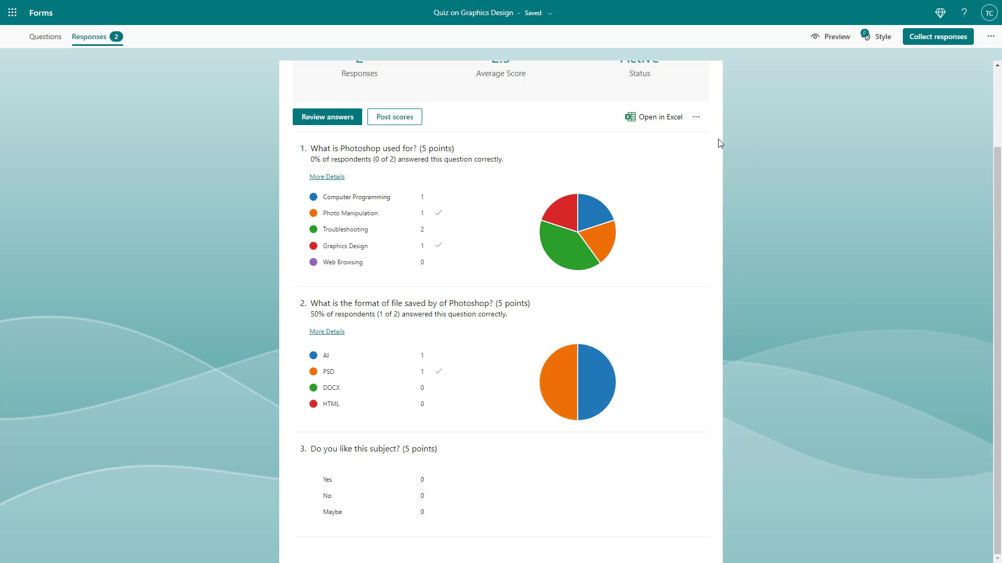
{"action": "scroll", "coordinate": [664, 184], "scroll_direction": "up", "scroll_amount": 2}
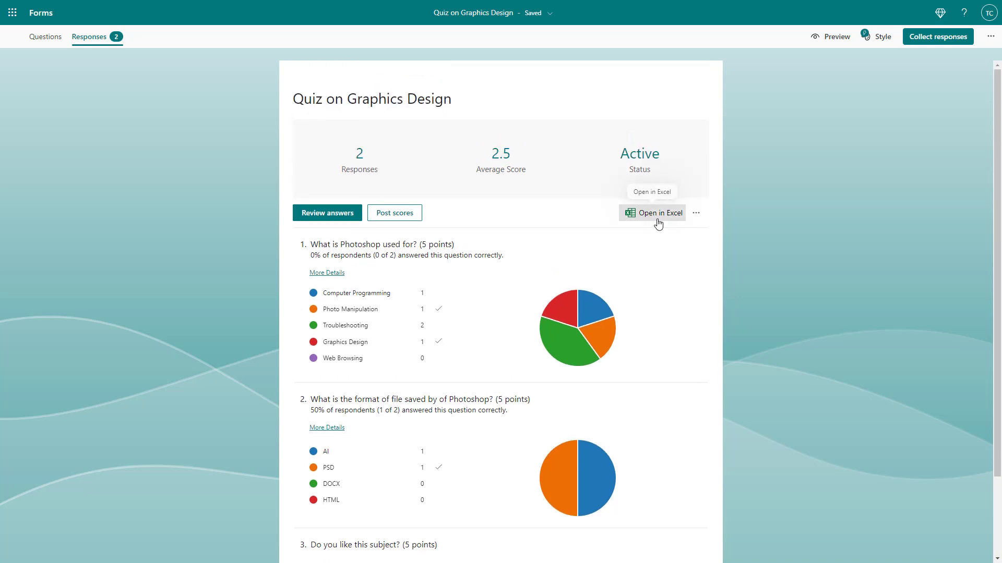
Choose Print summary from the responses' More options menu to preview the PDF.
{"action": "left_click", "coordinate": [697, 218]}
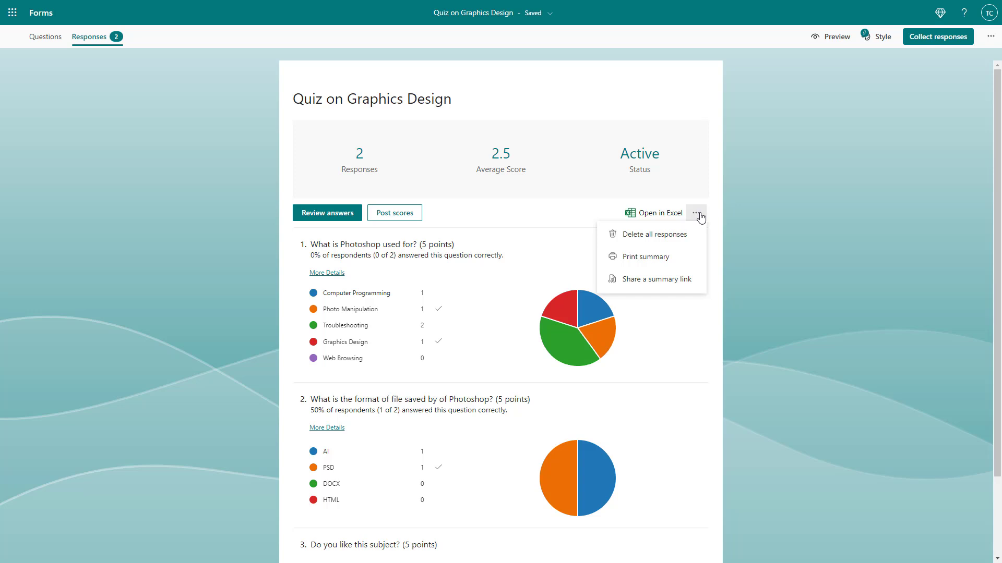
{"action": "left_click", "coordinate": [642, 264]}
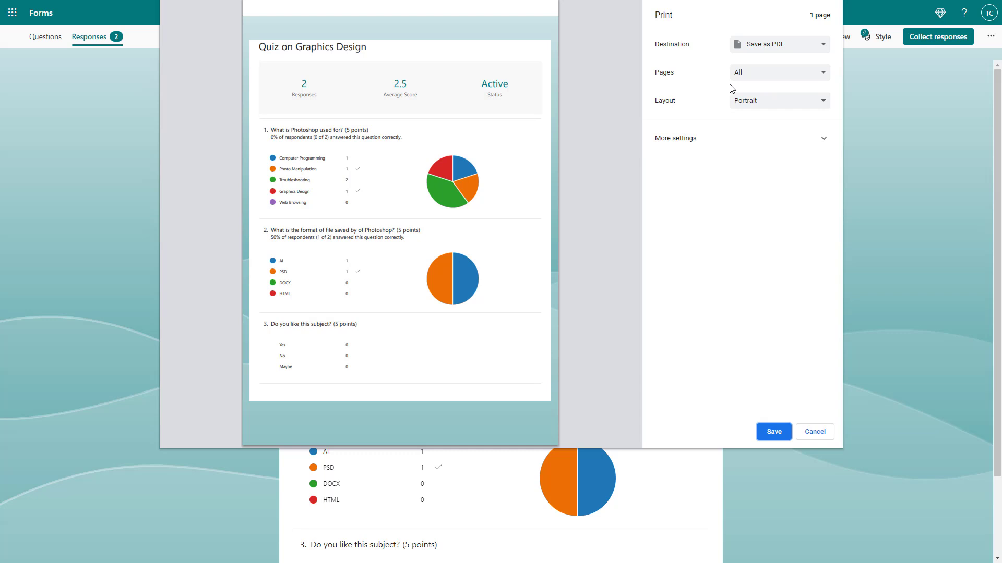
{"action": "left_click", "coordinate": [752, 51]}
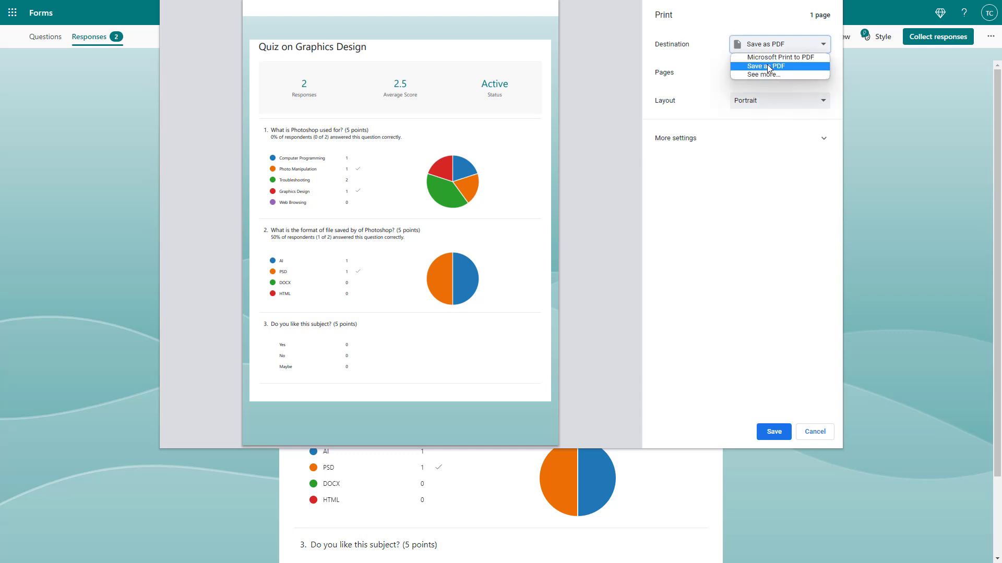
{"action": "left_click", "coordinate": [769, 68]}
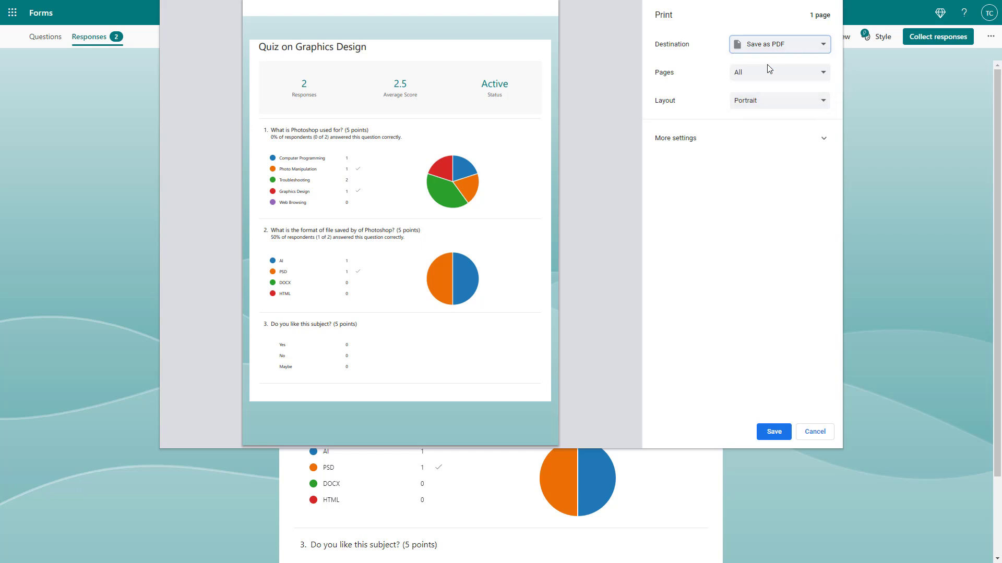
{"action": "left_click", "coordinate": [756, 79]}
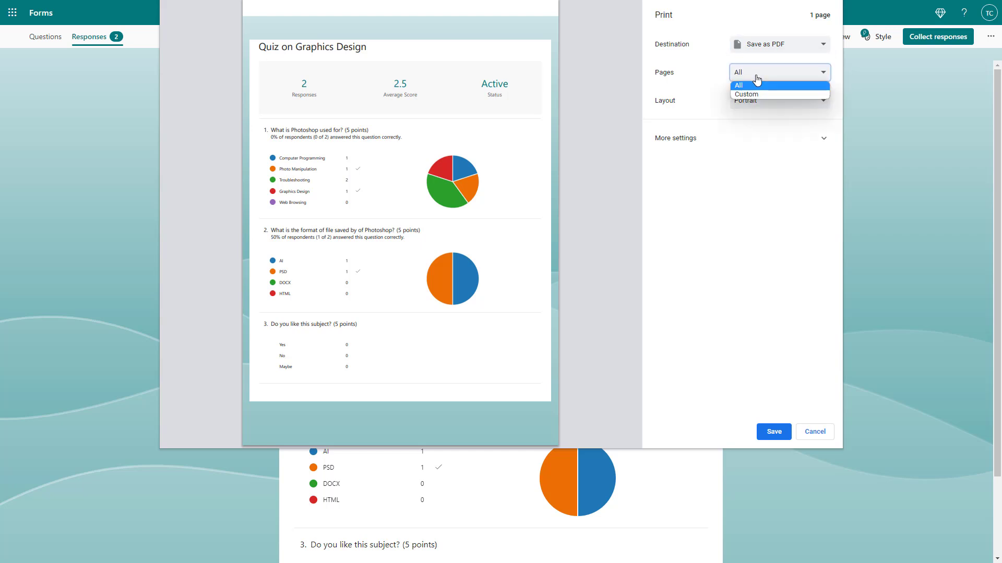
{"action": "left_click", "coordinate": [753, 93]}
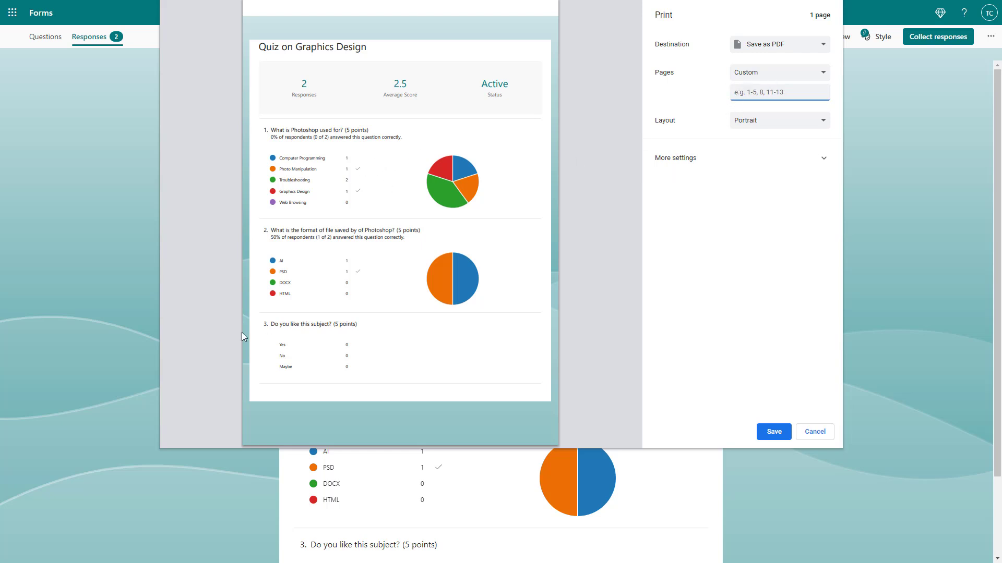
{"action": "left_click", "coordinate": [776, 77]}
{"action": "left_click", "coordinate": [751, 85]}
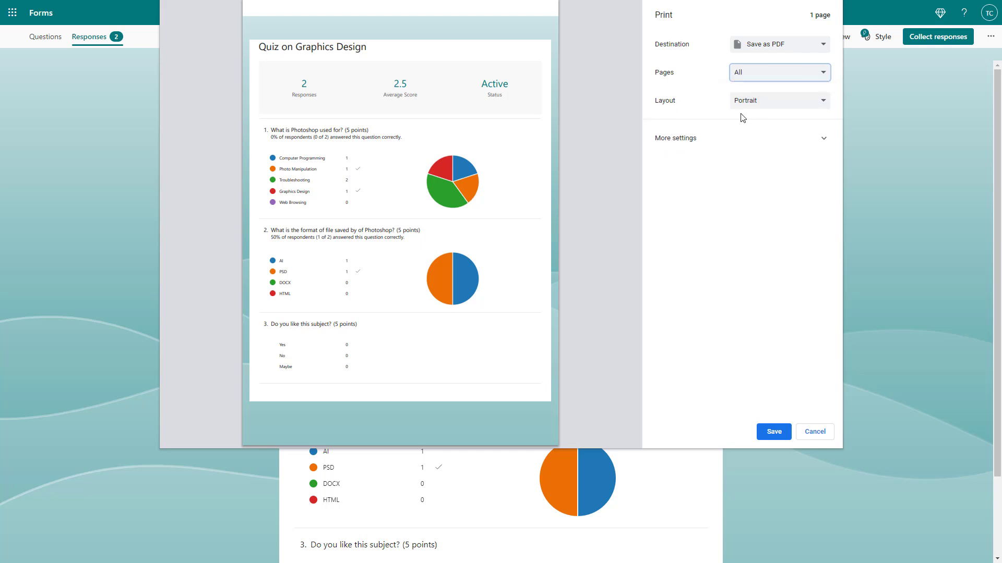
{"action": "left_click", "coordinate": [753, 105]}
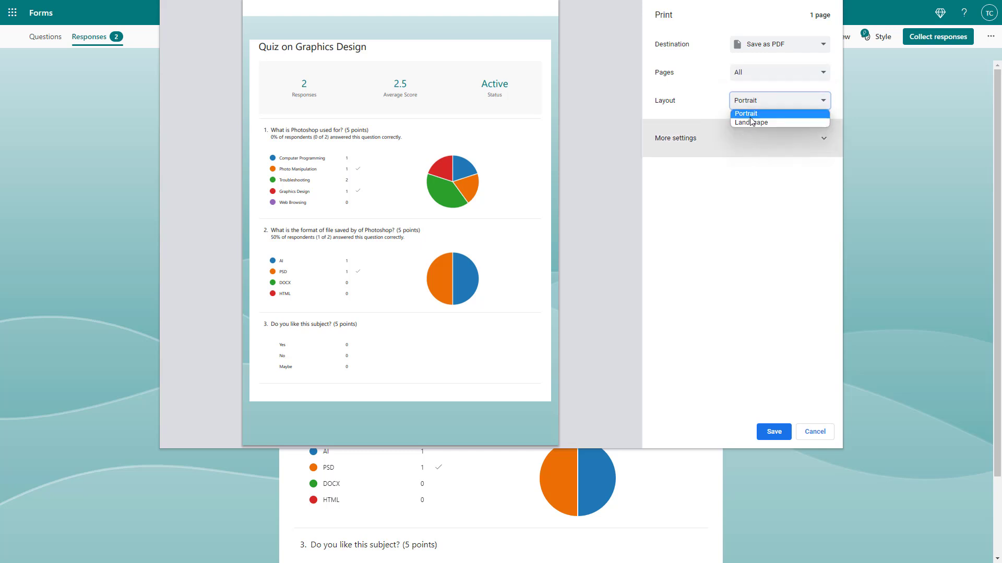
{"action": "left_click", "coordinate": [753, 122]}
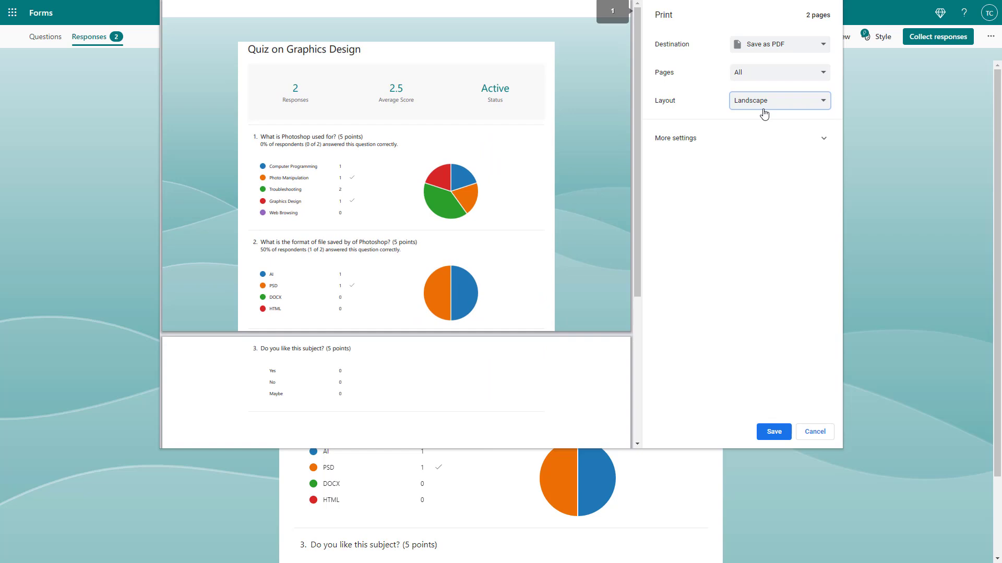
{"action": "scroll", "coordinate": [380, 235], "scroll_direction": "down", "scroll_amount": 5}
{"action": "scroll", "coordinate": [380, 234], "scroll_direction": "up", "scroll_amount": 5}
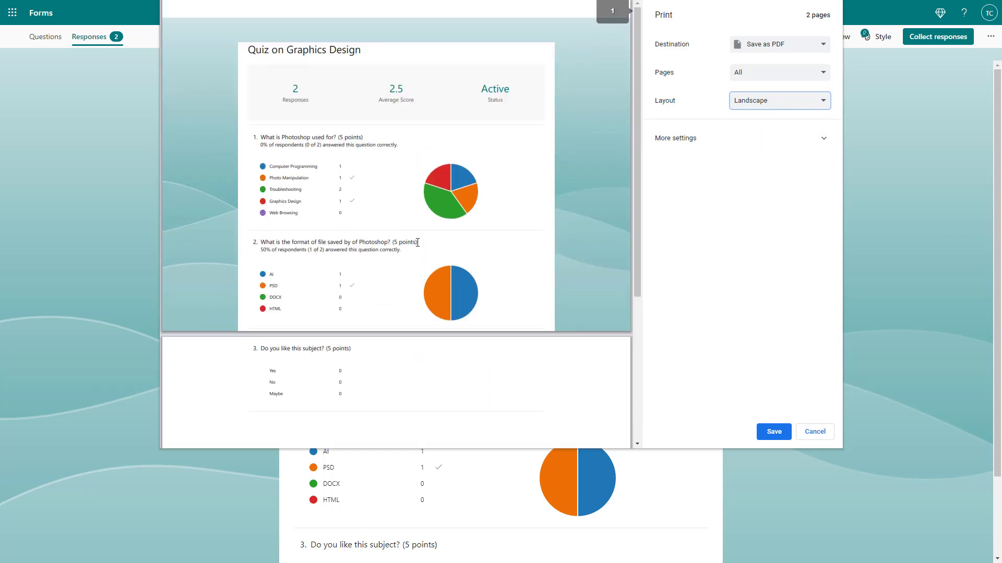
{"action": "scroll", "coordinate": [429, 247], "scroll_direction": "down", "scroll_amount": 5}
{"action": "scroll", "coordinate": [431, 248], "scroll_direction": "up", "scroll_amount": 5}
{"action": "left_click", "coordinate": [778, 100]}
{"action": "left_click", "coordinate": [762, 112]}
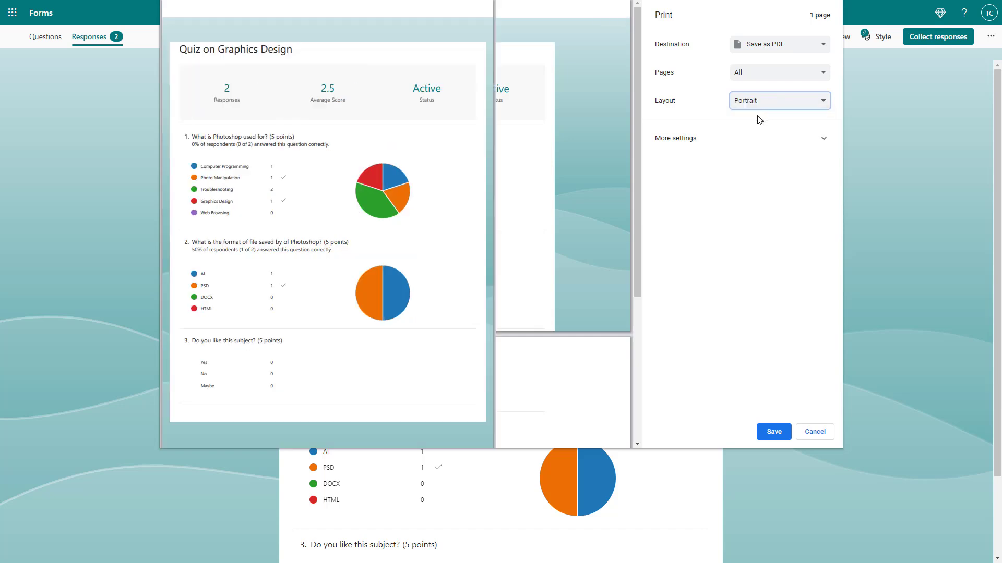
Show more print settings and try A3 paper before settling back on A4.
{"action": "left_click", "coordinate": [720, 148]}
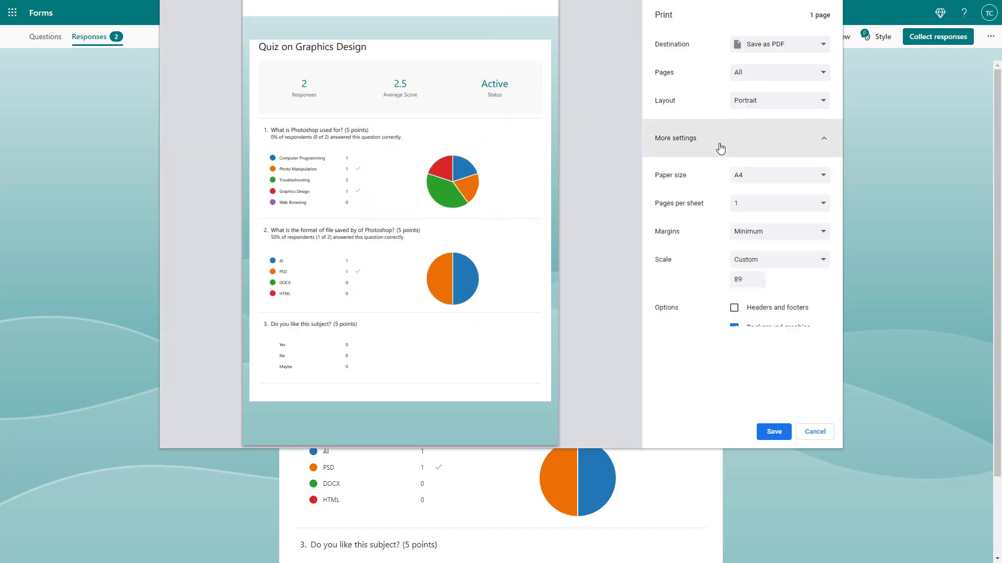
{"action": "left_click", "coordinate": [789, 179]}
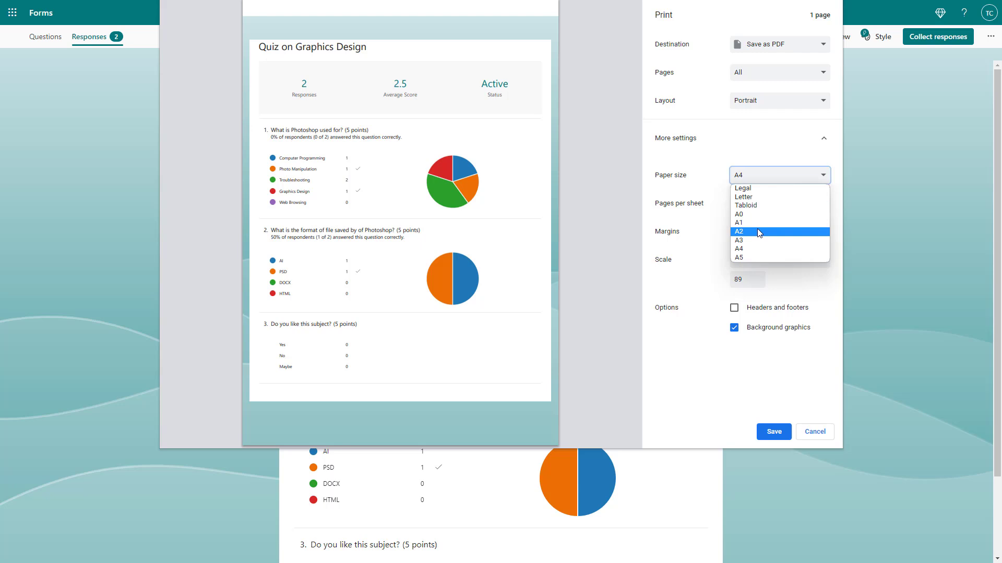
{"action": "left_click", "coordinate": [757, 240]}
{"action": "left_click", "coordinate": [760, 178]}
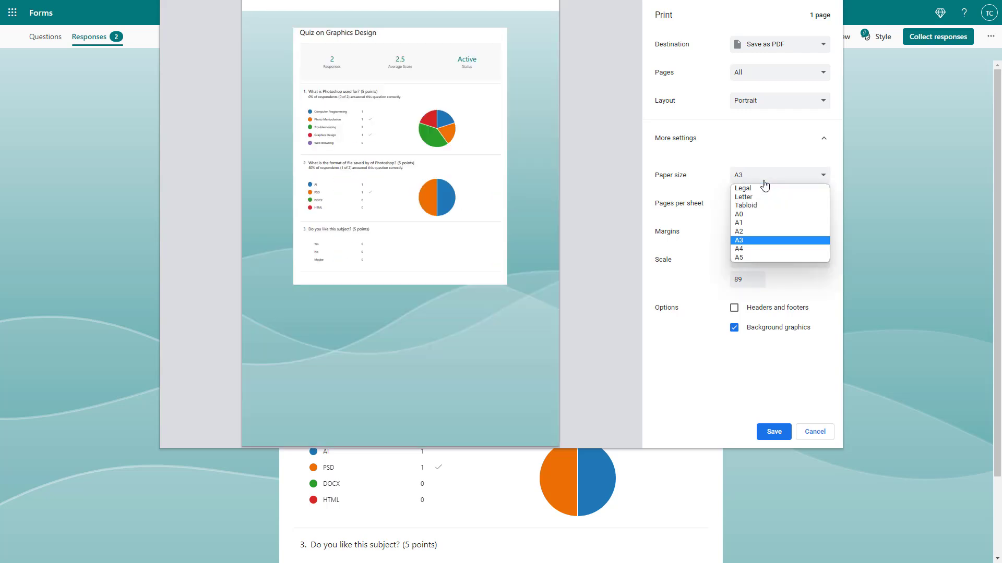
{"action": "left_click", "coordinate": [750, 250]}
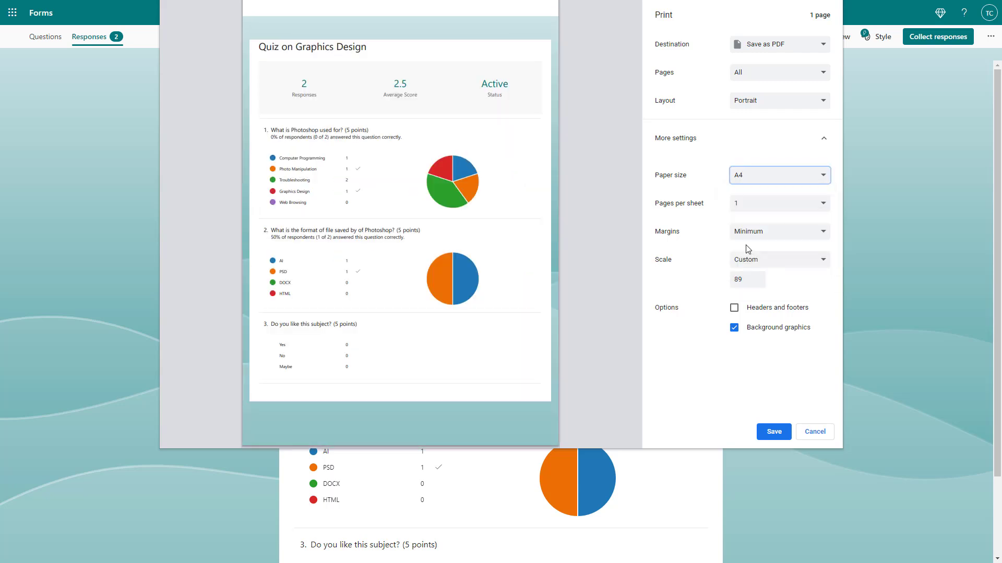
Keep 1 page per sheet after trying 2, and set margins to None.
{"action": "left_click", "coordinate": [809, 211]}
{"action": "left_click", "coordinate": [769, 232]}
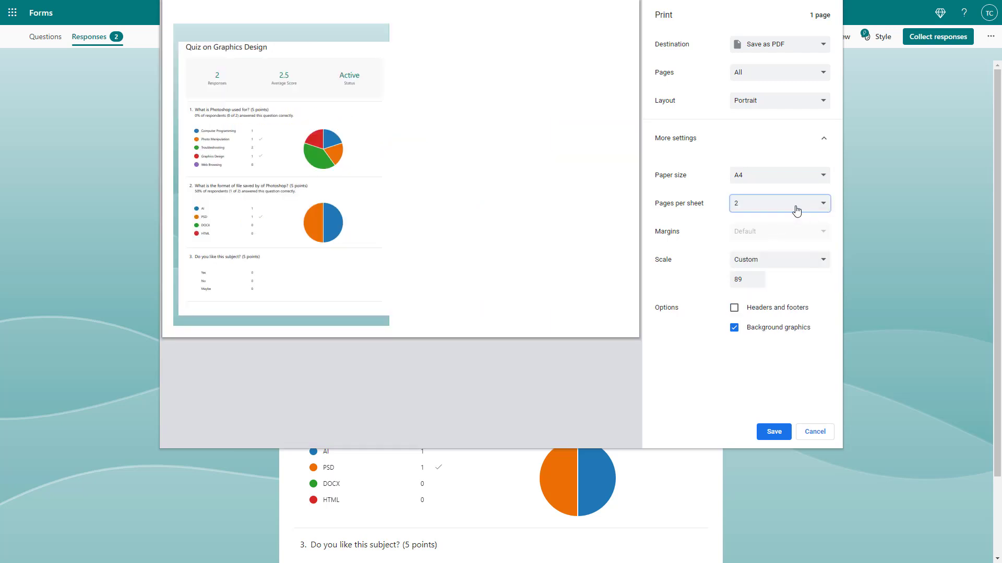
{"action": "left_click", "coordinate": [796, 209]}
{"action": "left_click", "coordinate": [769, 223]}
{"action": "left_click", "coordinate": [770, 238]}
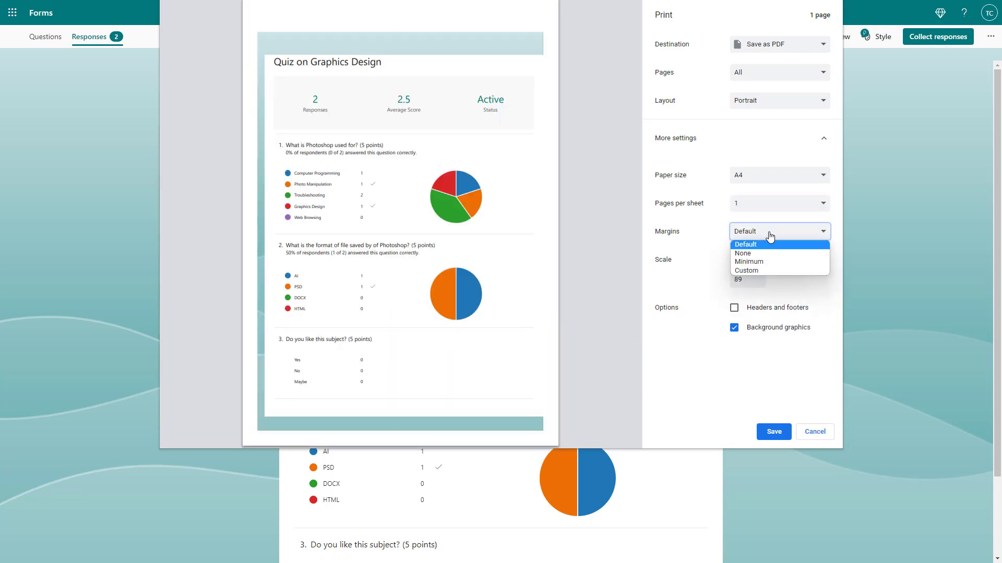
{"action": "left_click", "coordinate": [763, 251]}
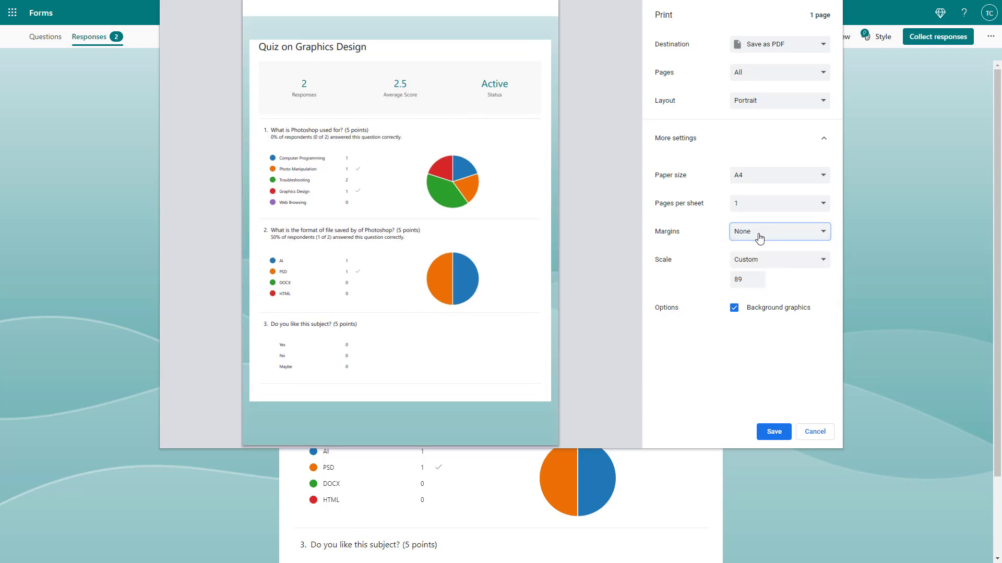
Try Custom margins with an edited right margin, cancelling the accidental Save As.
{"action": "left_click", "coordinate": [756, 233]}
{"action": "left_click", "coordinate": [755, 271]}
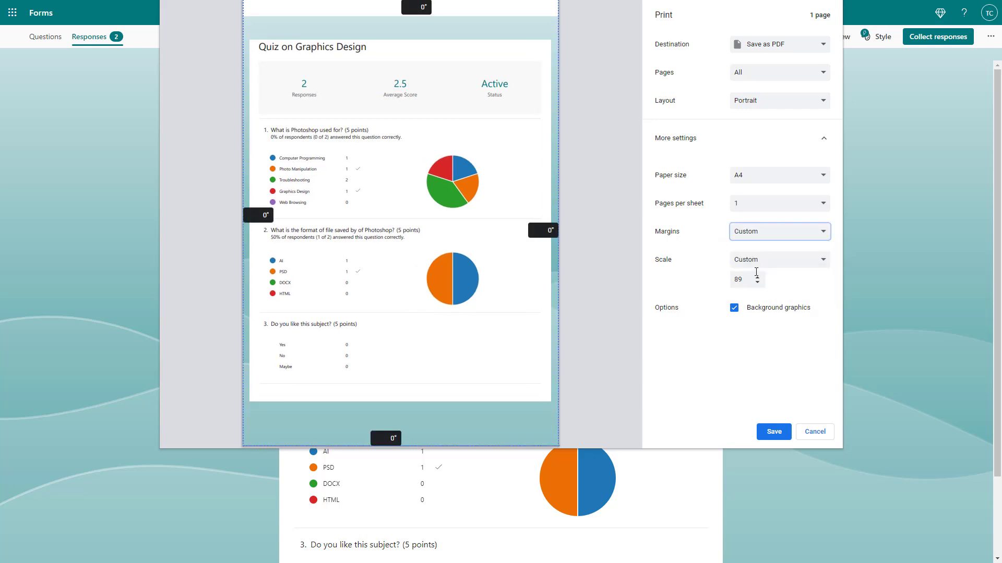
{"action": "left_click", "coordinate": [549, 230]}
{"action": "key", "text": "Return"}
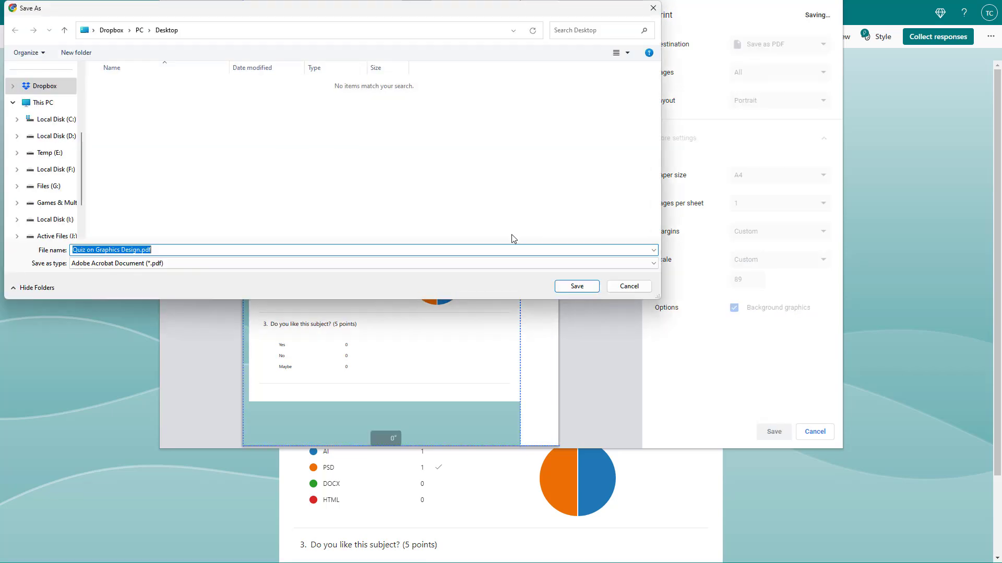
{"action": "left_click", "coordinate": [633, 290]}
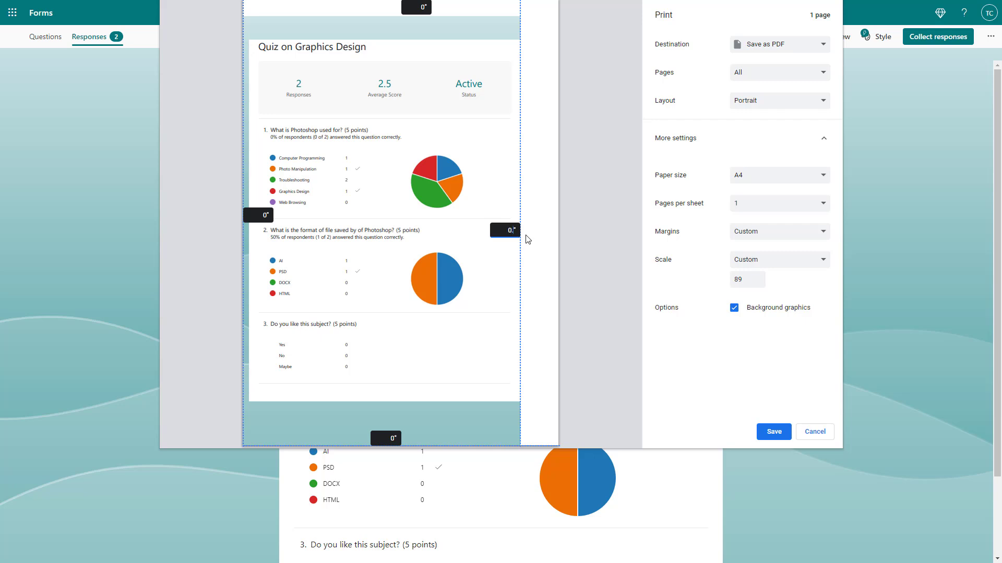
{"action": "left_click", "coordinate": [565, 223]}
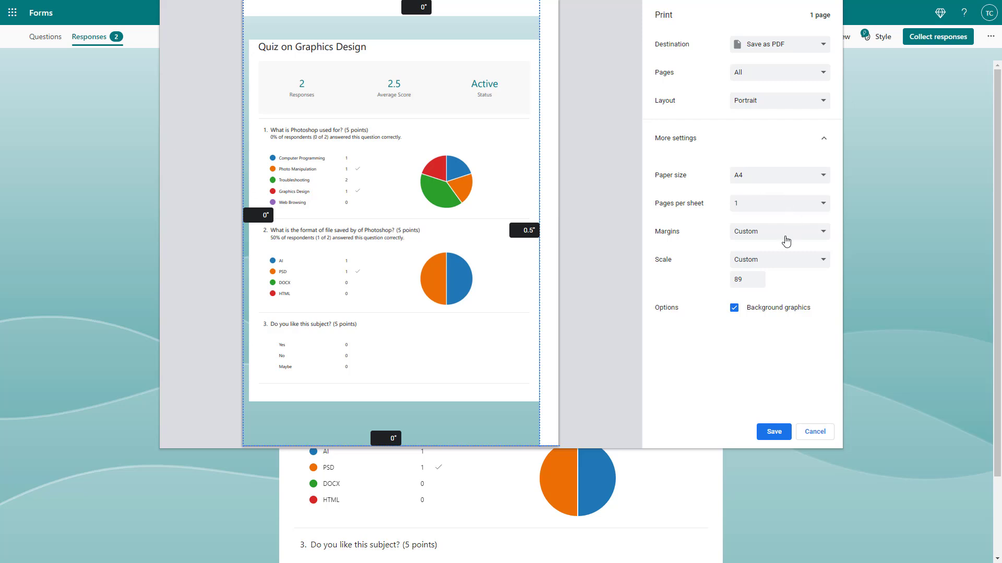
Switch margins from None to Minimum, keeping the one-page A4 preview.
{"action": "left_click", "coordinate": [785, 238]}
{"action": "left_click", "coordinate": [757, 253]}
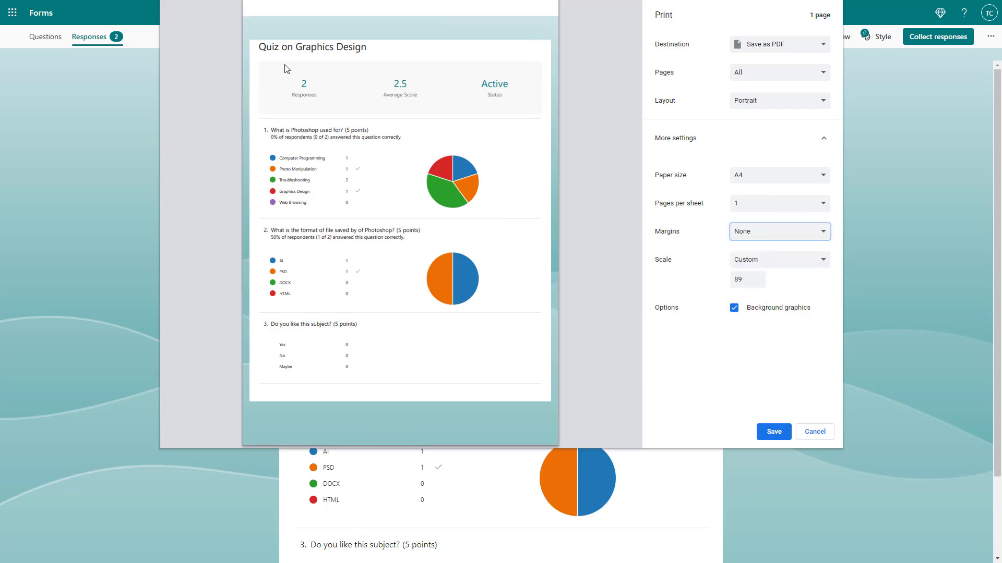
{"action": "left_click", "coordinate": [770, 235]}
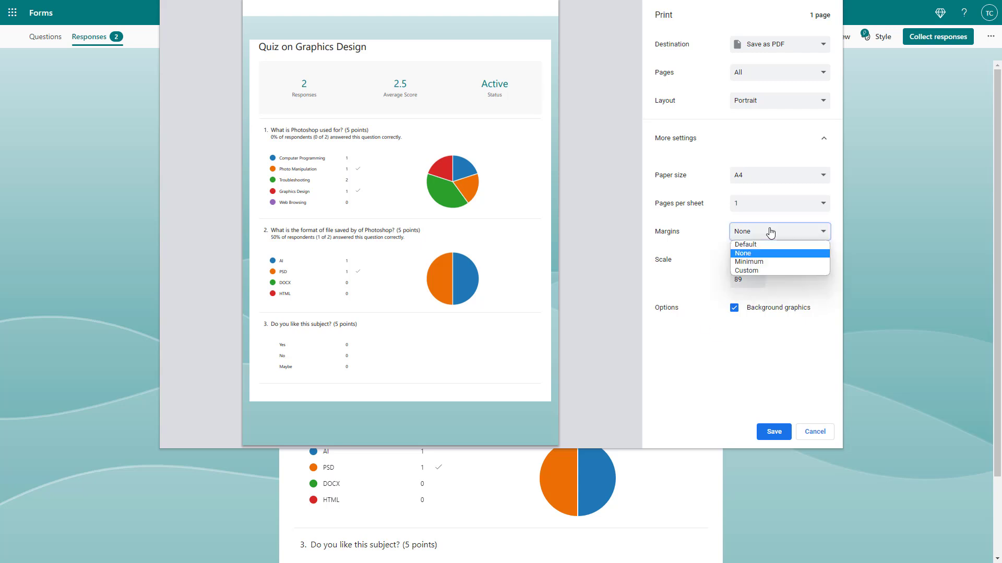
{"action": "left_click", "coordinate": [755, 262]}
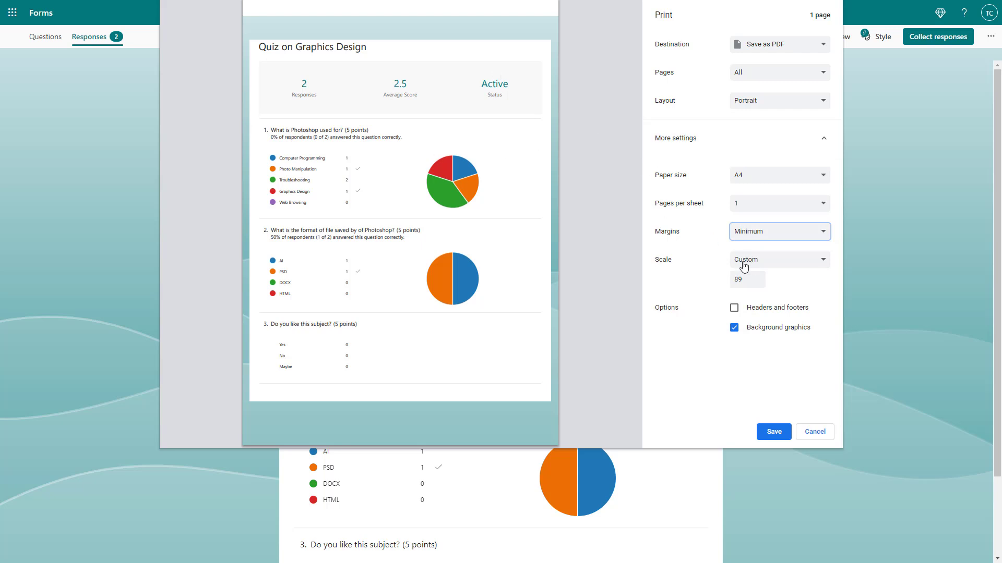
{"action": "left_click", "coordinate": [763, 236]}
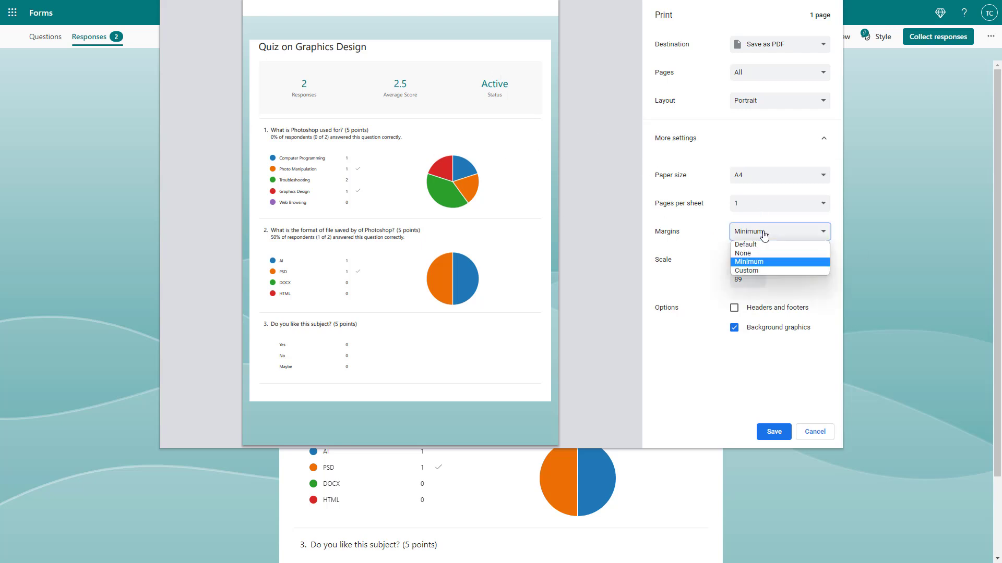
{"action": "left_click", "coordinate": [775, 261]}
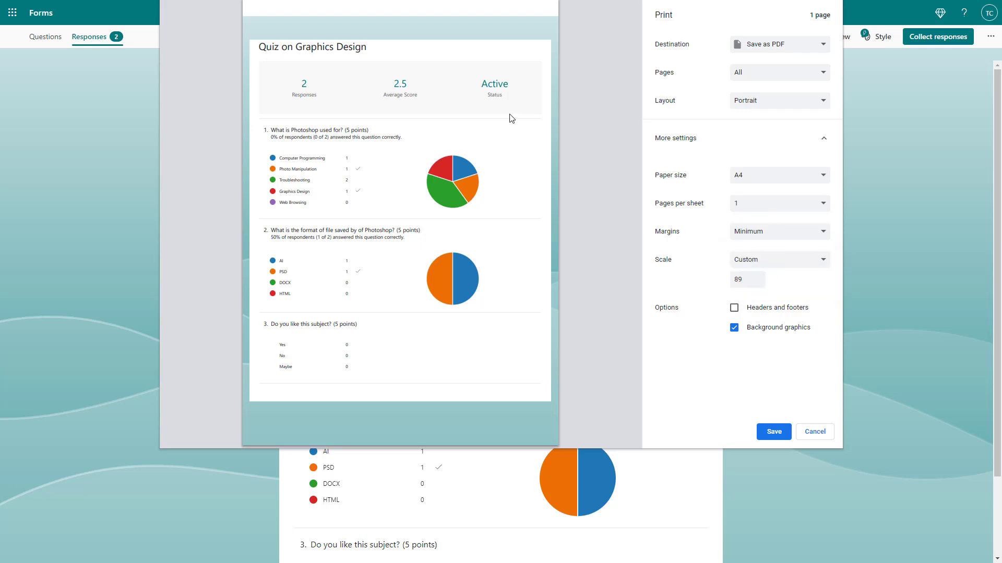
Set a custom print scale of 87 and keep Background graphics enabled.
{"action": "left_click", "coordinate": [799, 263]}
{"action": "left_click", "coordinate": [746, 273]}
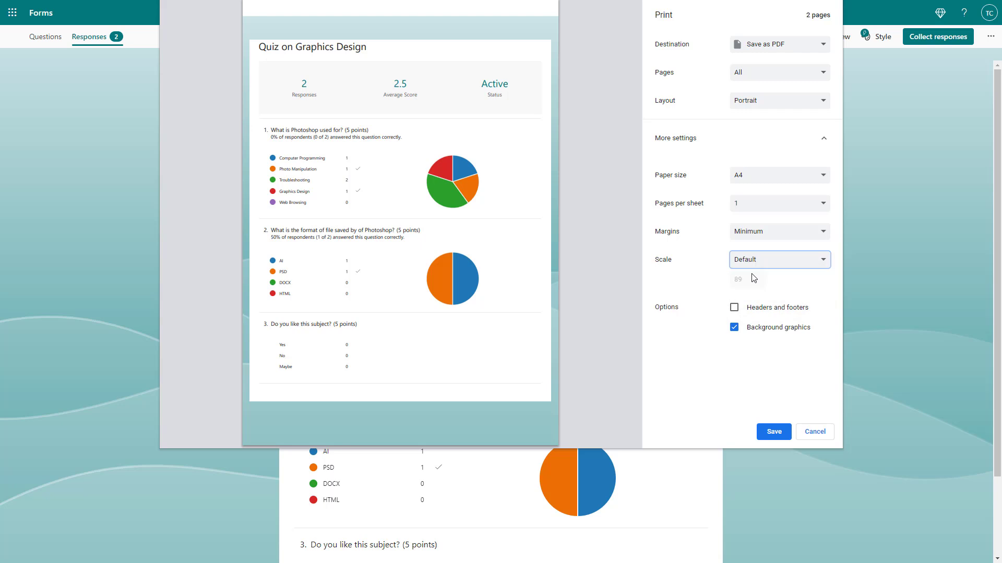
{"action": "left_click", "coordinate": [767, 263]}
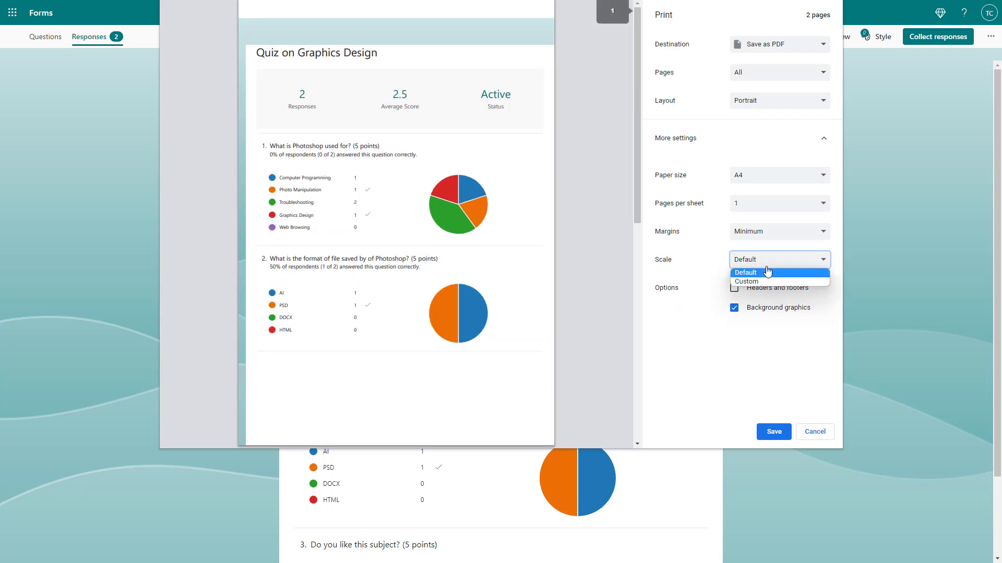
{"action": "left_click", "coordinate": [767, 273]}
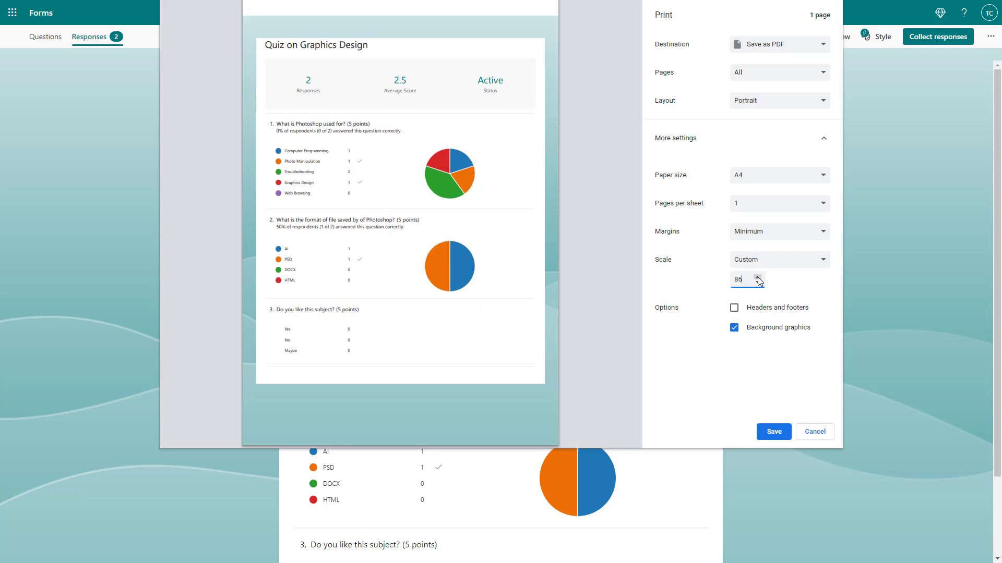
{"action": "left_click", "coordinate": [757, 278]}
{"action": "left_click", "coordinate": [757, 278]}
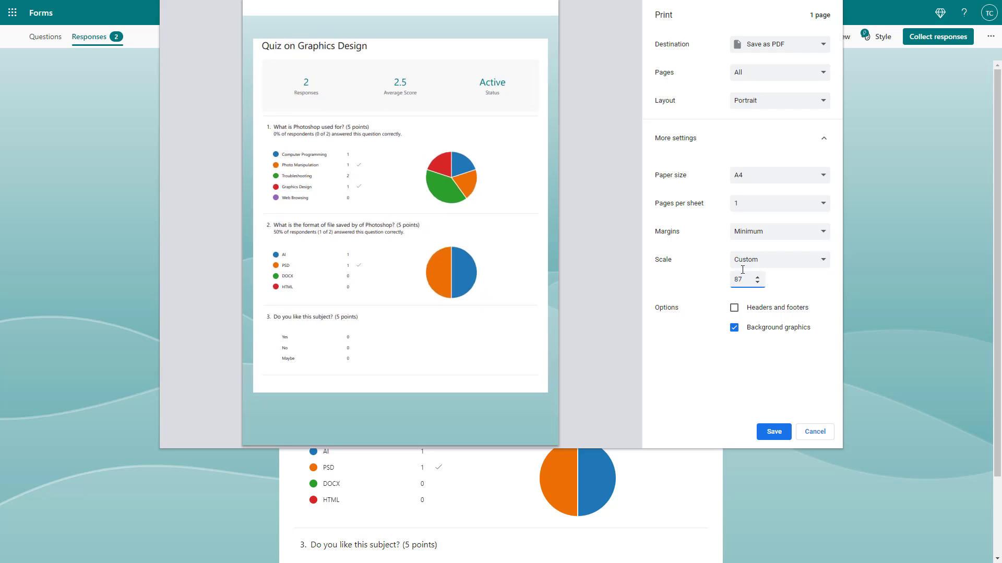
{"action": "left_click", "coordinate": [733, 330]}
{"action": "left_click", "coordinate": [733, 329]}
Save 'Quiz on Graphics Design.pdf' to the Desktop, then shrink the browser window from full screen.
{"action": "left_click", "coordinate": [769, 432]}
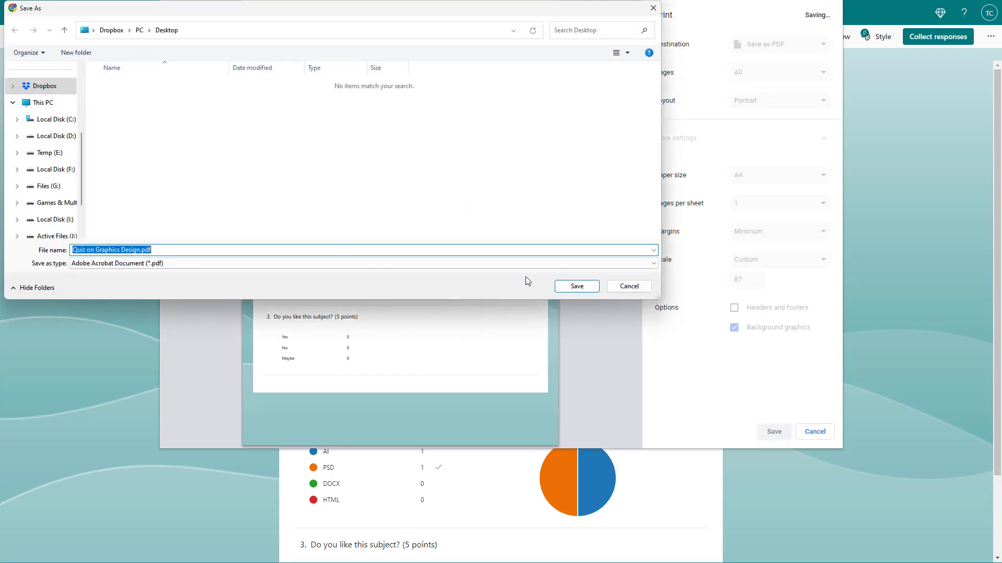
{"action": "left_click", "coordinate": [571, 286]}
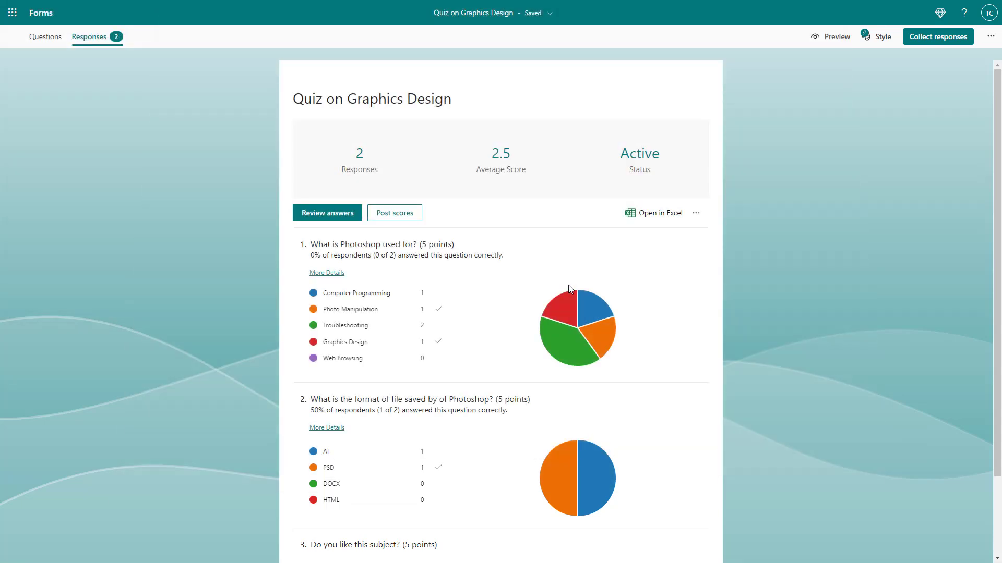
{"action": "left_click", "coordinate": [496, 36]}
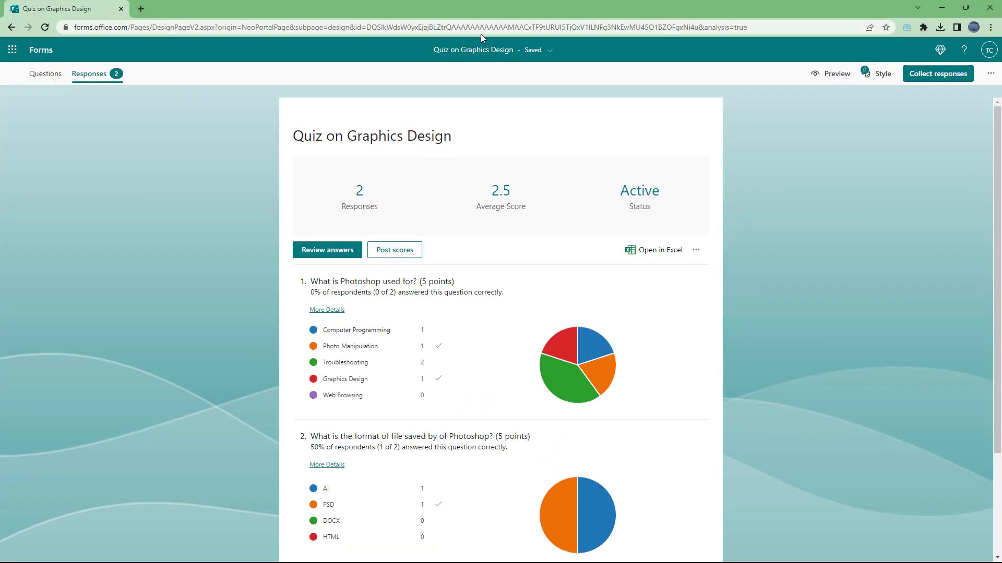
{"action": "left_click_drag", "start_coordinate": [315, 7], "coordinate": [465, 75]}
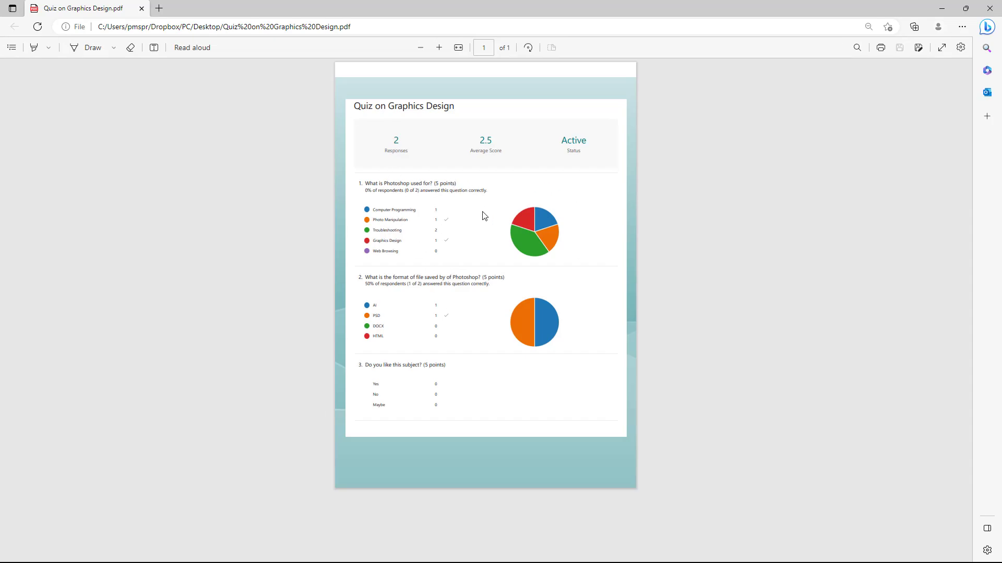
{"action": "left_click_drag", "start_coordinate": [417, 227], "coordinate": [433, 353]}
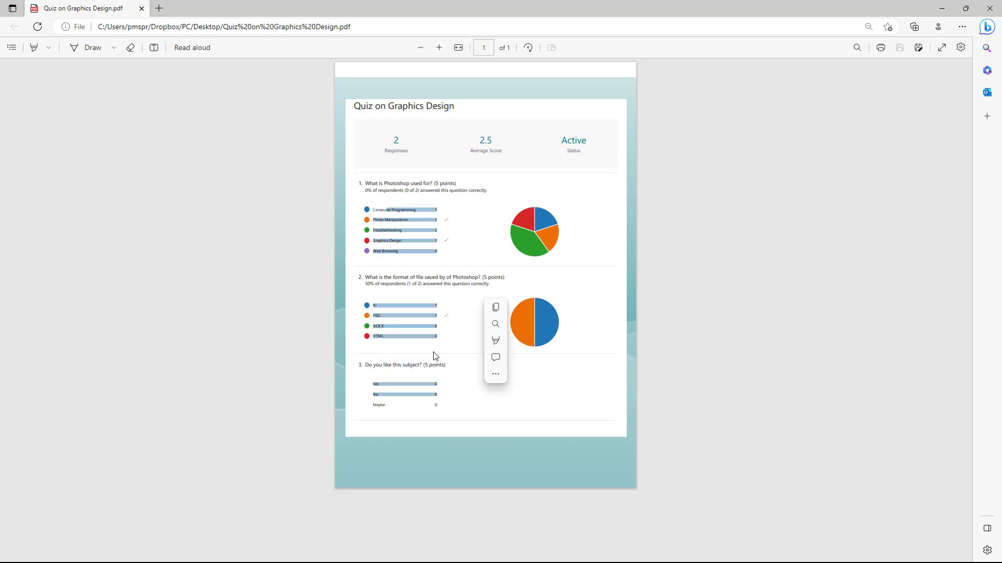
{"action": "left_click", "coordinate": [434, 353]}
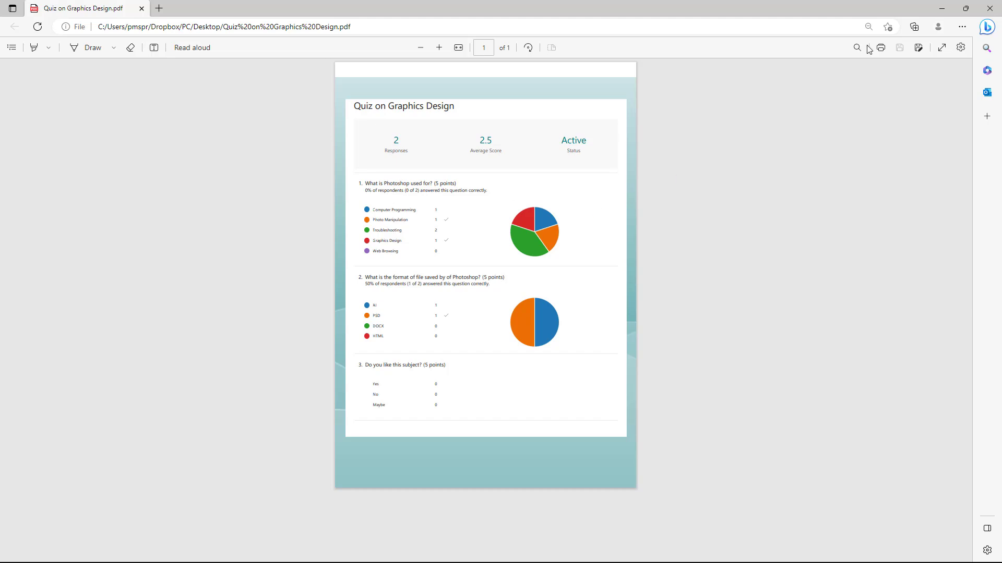
Close the PDF viewer and maximise the Forms responses browser window.
{"action": "left_click", "coordinate": [990, 8]}
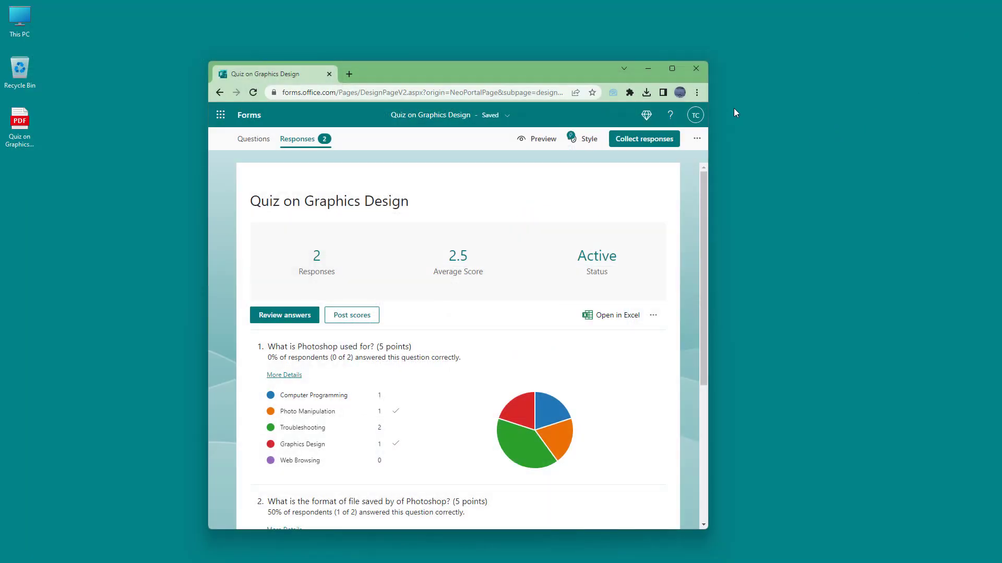
{"action": "left_click", "coordinate": [670, 69]}
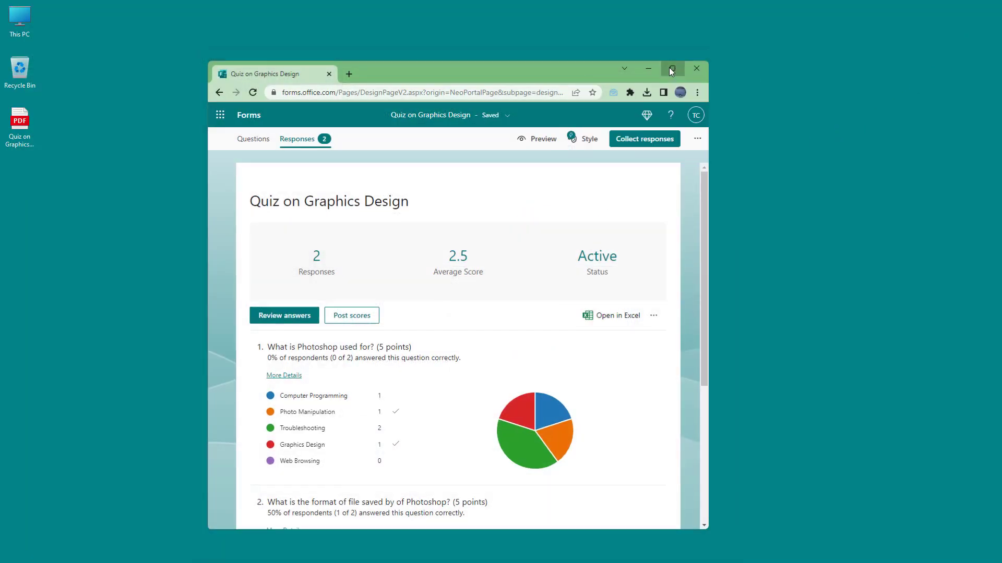